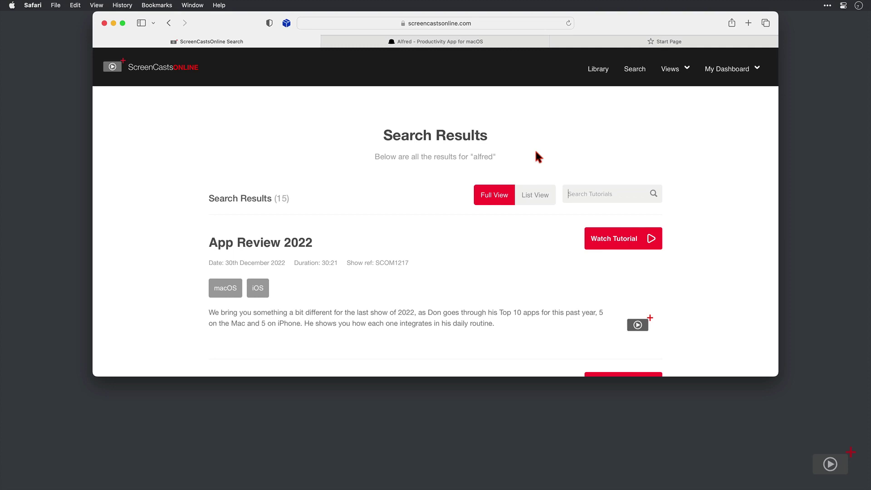
pyautogui.scroll(-6, 536, 153)
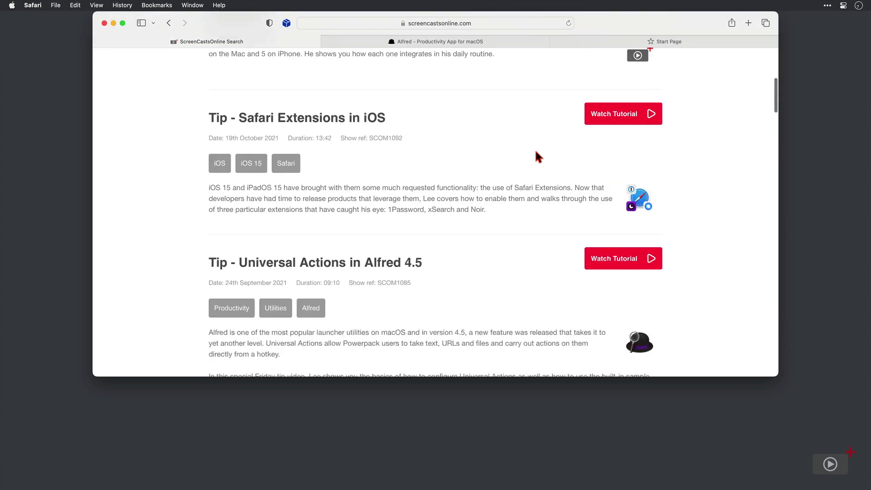
pyautogui.scroll(-6, 537, 155)
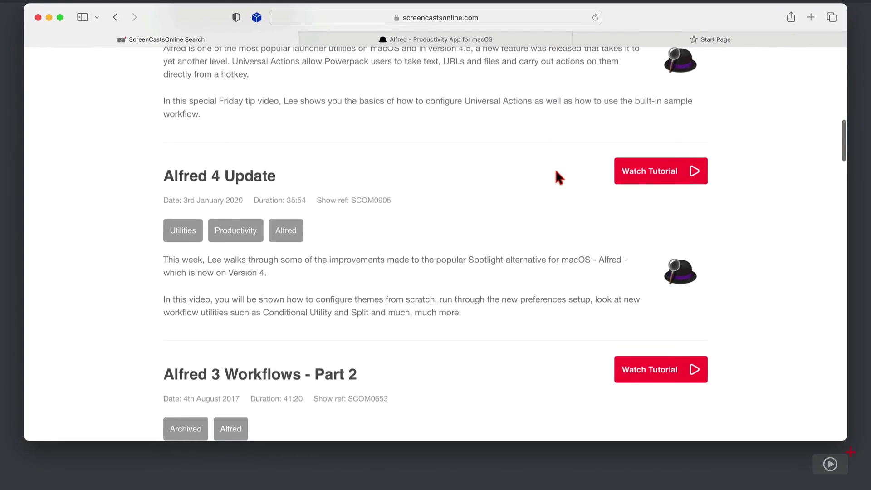
pyautogui.scroll(-5, 557, 172)
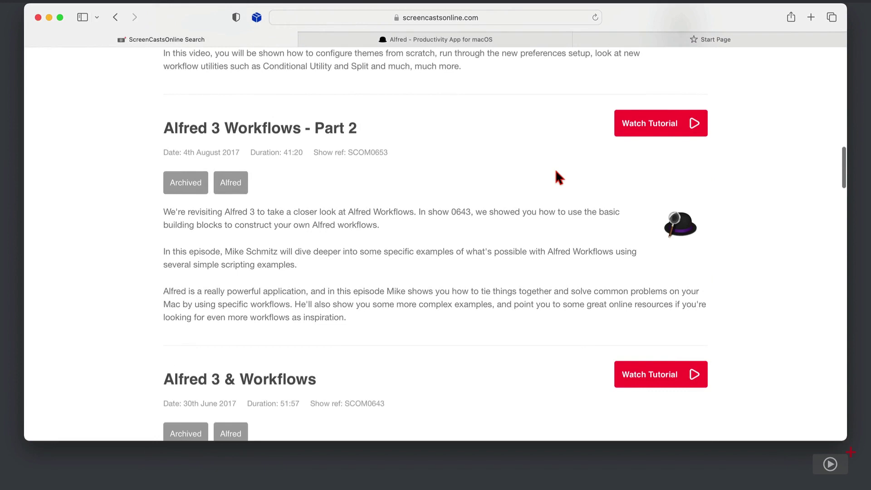
pyautogui.scroll(-4, 557, 175)
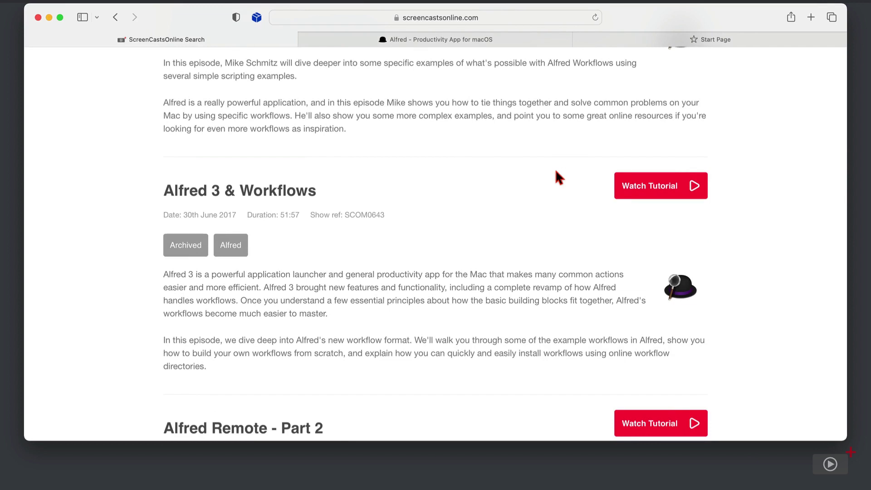
# Switch to the Alfred website tab showing the Alfred 5 for Mac home page
pyautogui.click(507, 43)
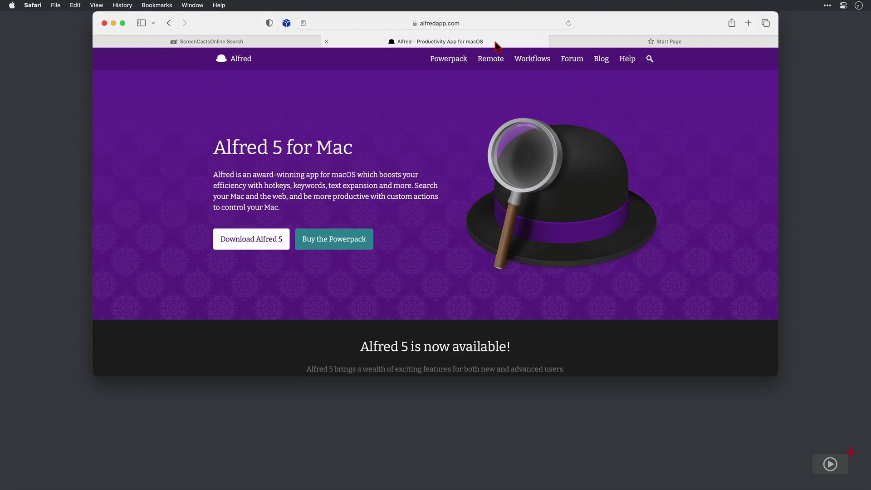
# Search DuckDuckGo for 'calculate anything alfred' from the empty Start Page tab
pyautogui.click(608, 46)
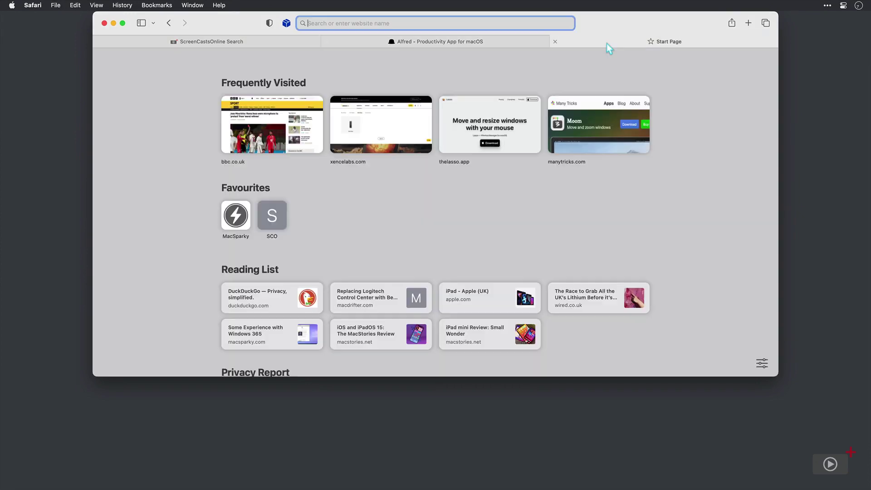
pyautogui.write('calcula')
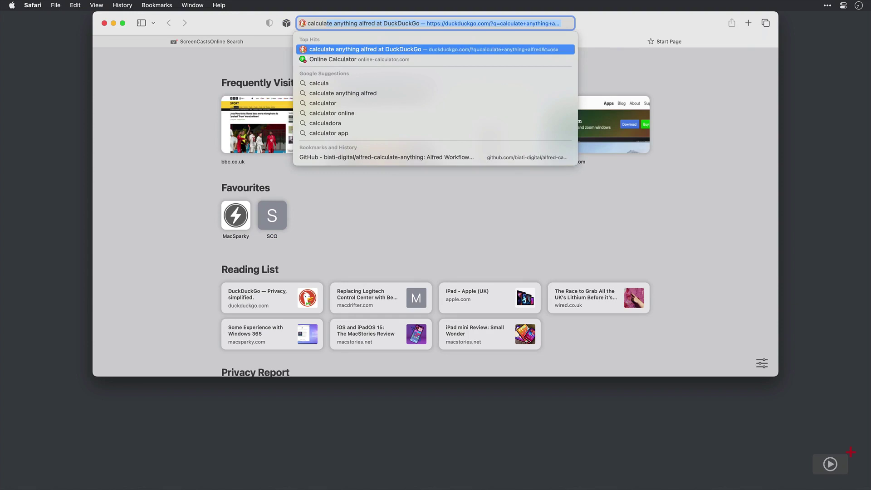
pyautogui.press('Return')
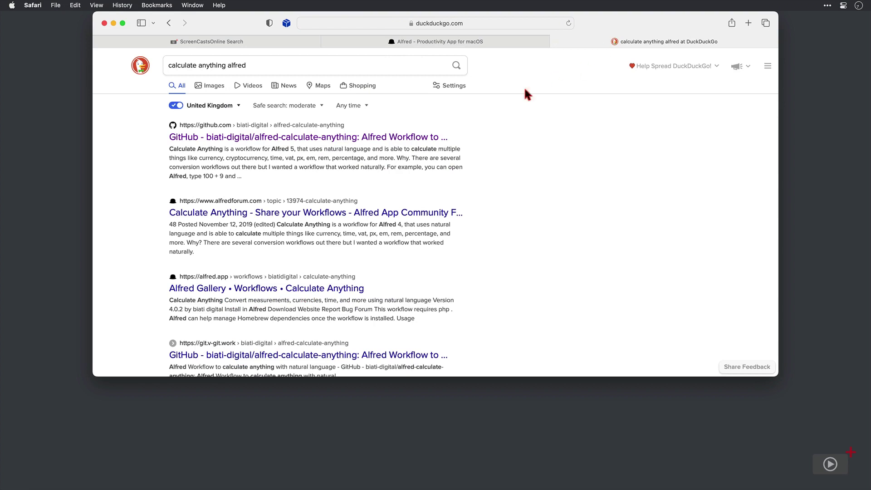
# Open the GitHub alfred-calculate-anything repository and scroll its README to the Installation section
pyautogui.click(394, 140)
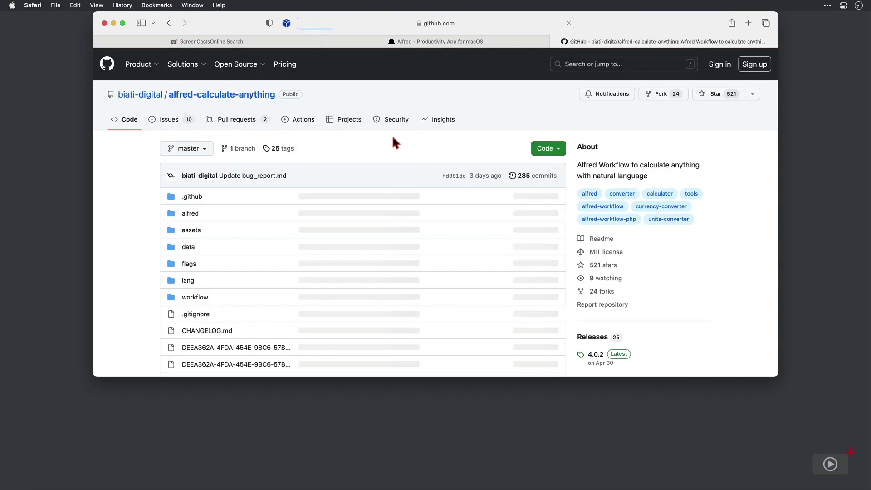
pyautogui.scroll(-10, 394, 142)
pyautogui.scroll(-6, 394, 138)
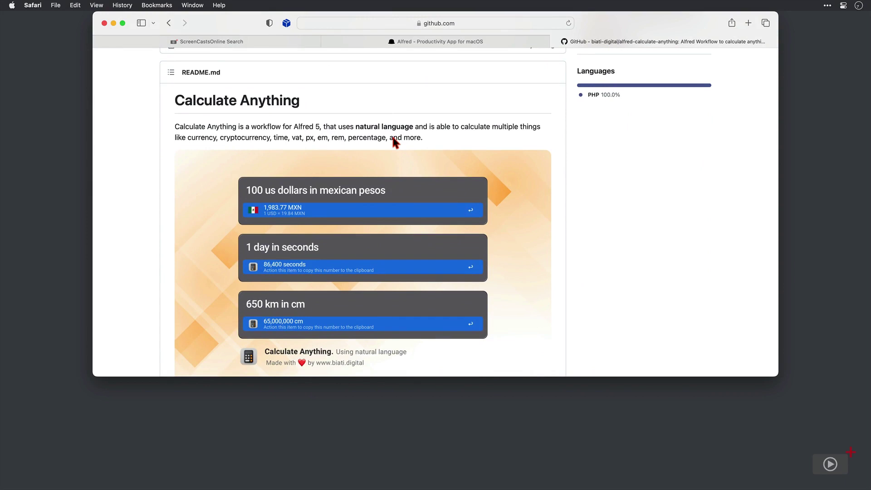
pyautogui.scroll(-10, 392, 139)
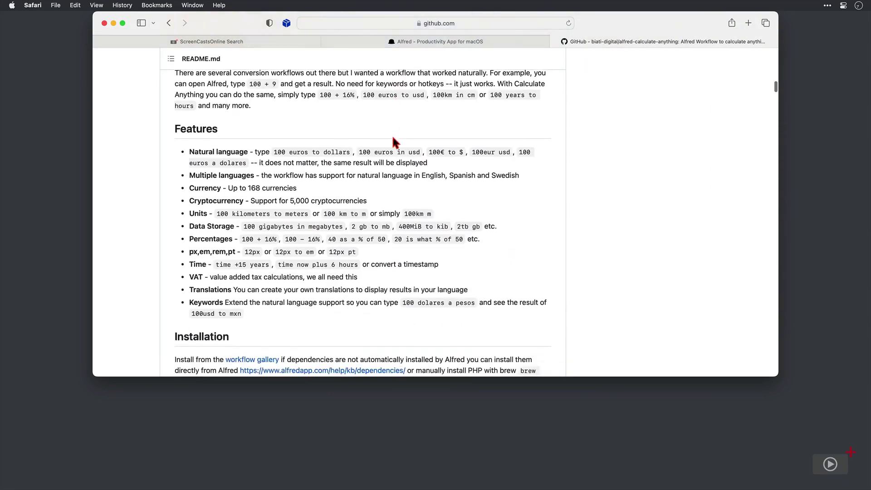
pyautogui.scroll(-3, 393, 137)
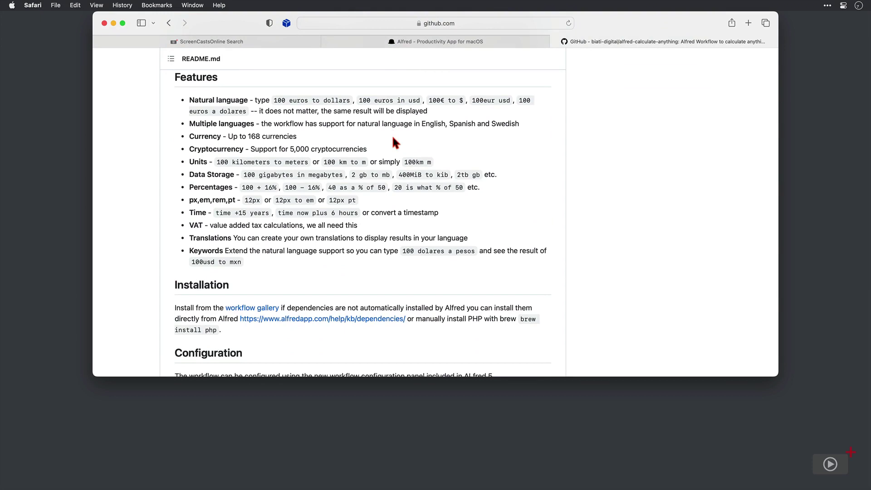
pyautogui.scroll(-5, 393, 138)
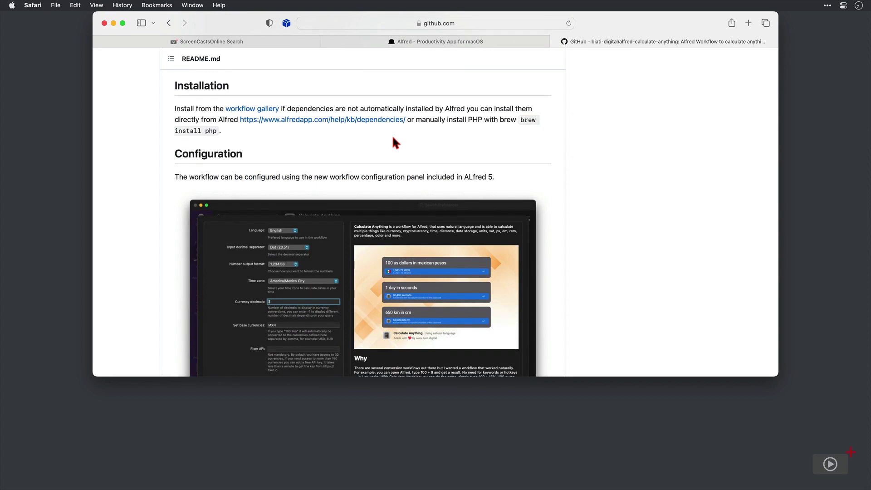
# Follow the README's workflow gallery link to the Calculate Anything 4.0.2 Gallery page
pyautogui.click(261, 110)
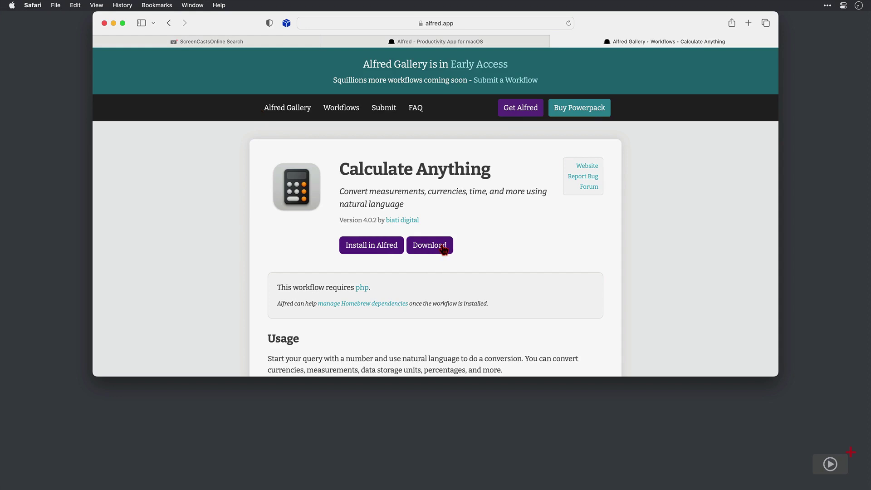
# Install Calculate Anything in Alfred, allowing the Safari prompt and continuing past verification
pyautogui.click(375, 250)
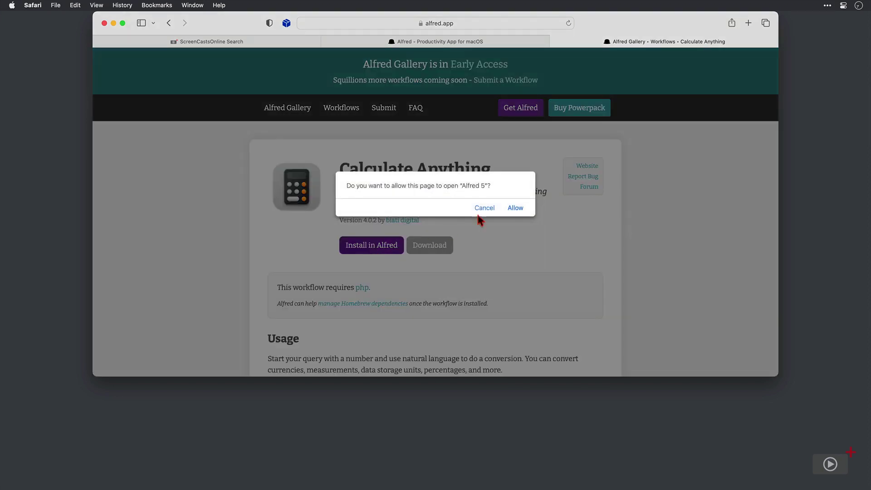
pyautogui.click(516, 207)
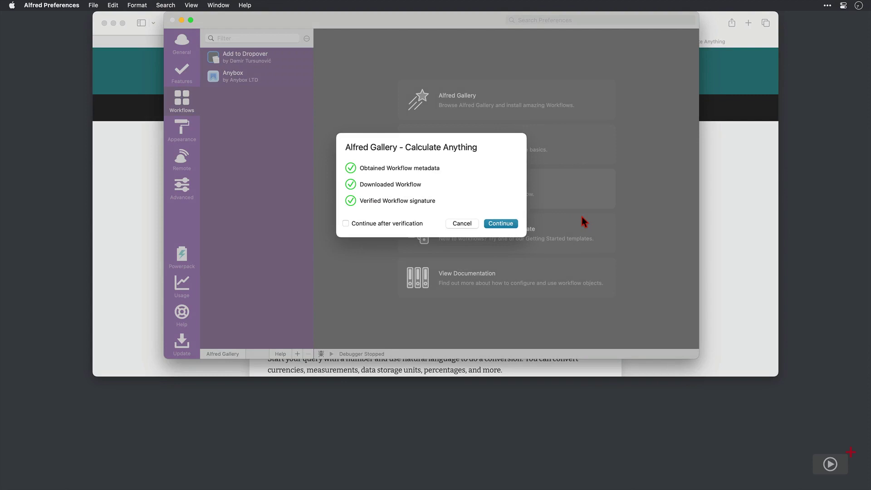
pyautogui.click(508, 225)
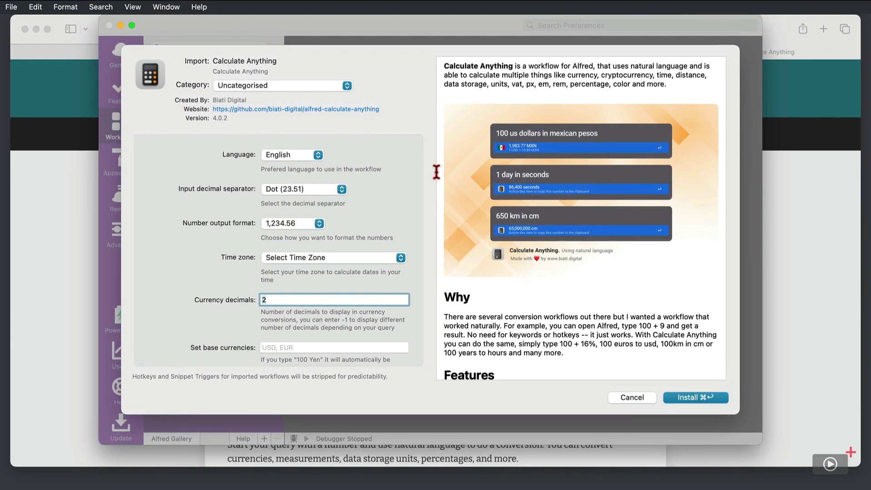
# Set the workflow category to Productivity, keeping Dot decimals and 1,234.56 number format
pyautogui.click(347, 87)
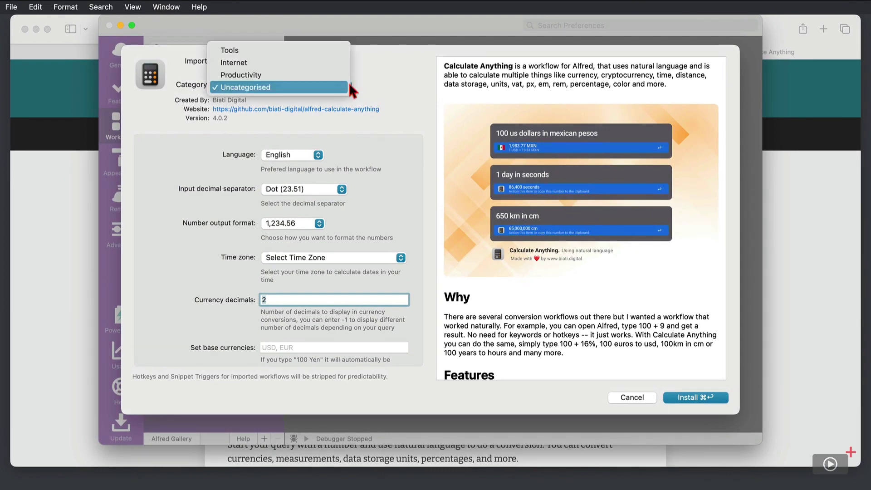
pyautogui.click(309, 75)
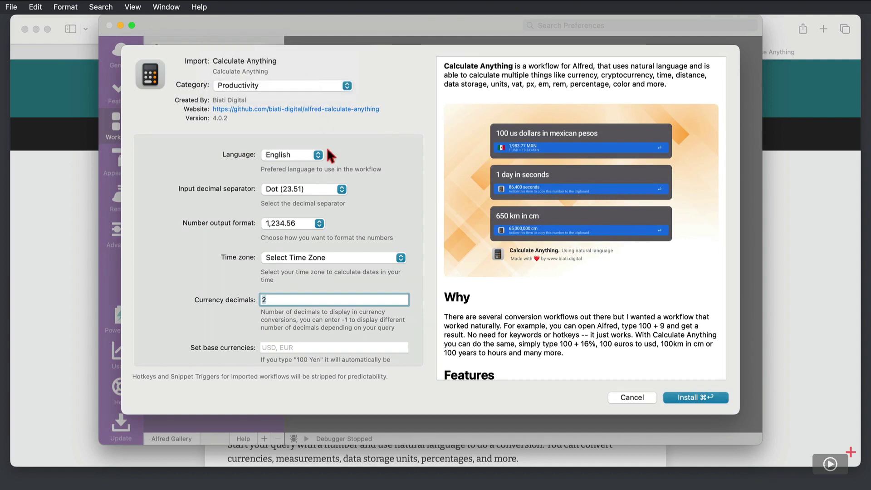
pyautogui.click(342, 188)
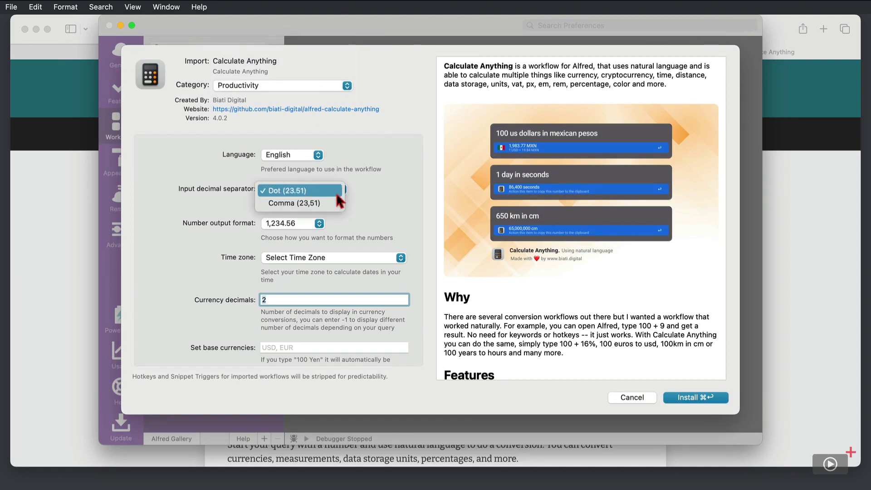
pyautogui.click(336, 194)
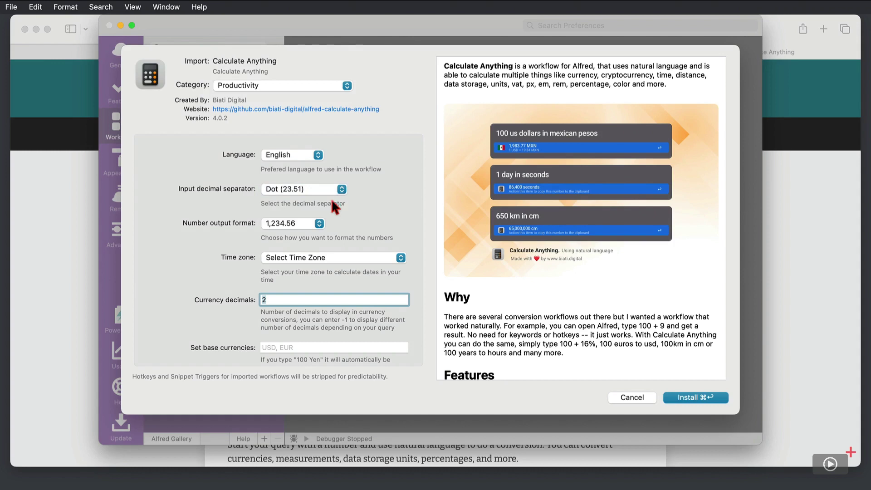
pyautogui.click(319, 224)
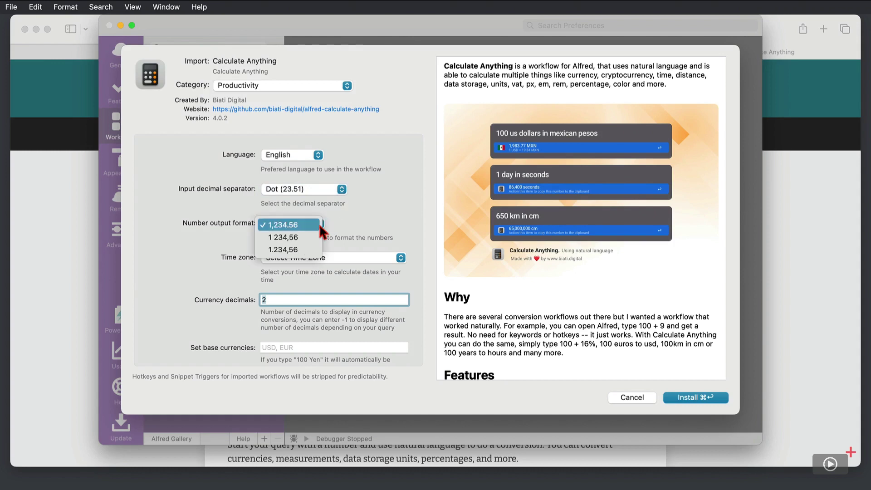
pyautogui.click(319, 225)
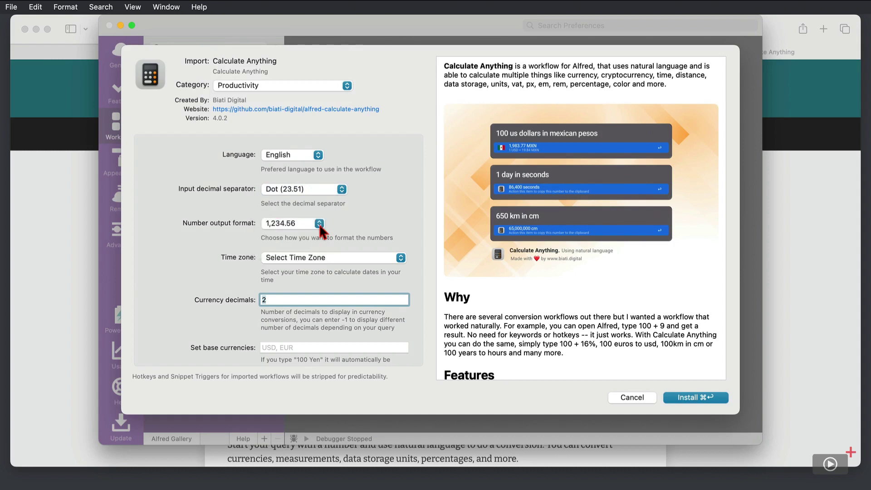
# Set the workflow's time zone to Europe/London
pyautogui.click(403, 258)
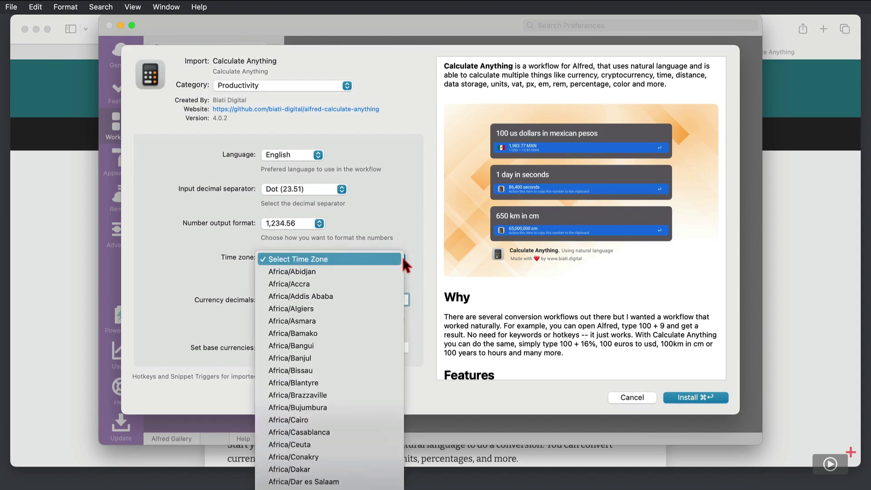
pyautogui.scroll(-5, 360, 377)
pyautogui.scroll(-20, 360, 376)
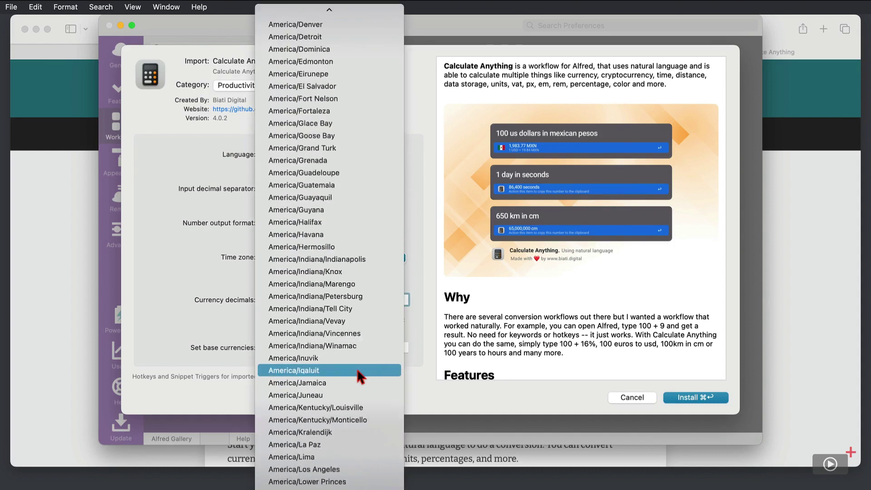
pyautogui.scroll(-20, 360, 376)
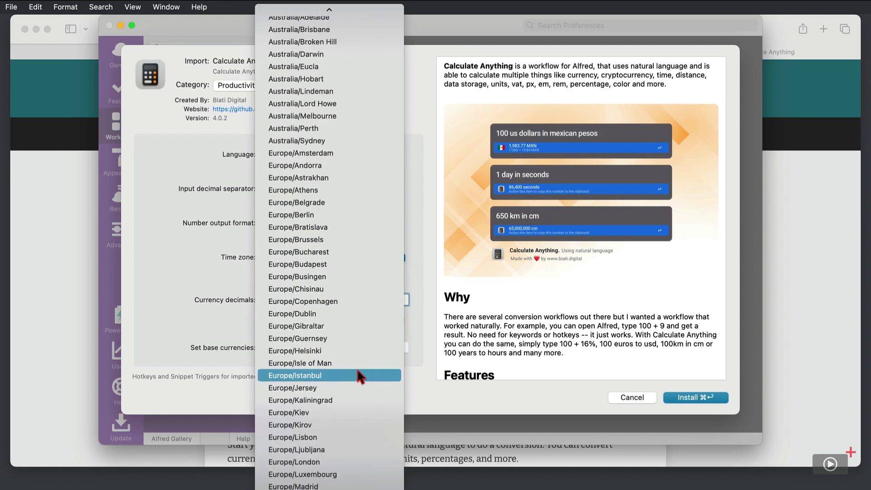
pyautogui.click(318, 463)
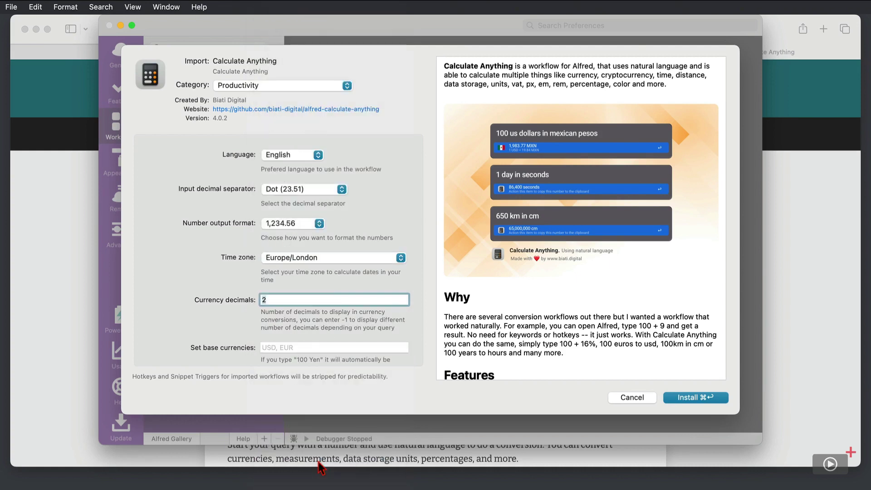
# Enter 'GBP, EUR' in the Set base currencies field
pyautogui.scroll(-5, 325, 313)
pyautogui.scroll(-5, 324, 310)
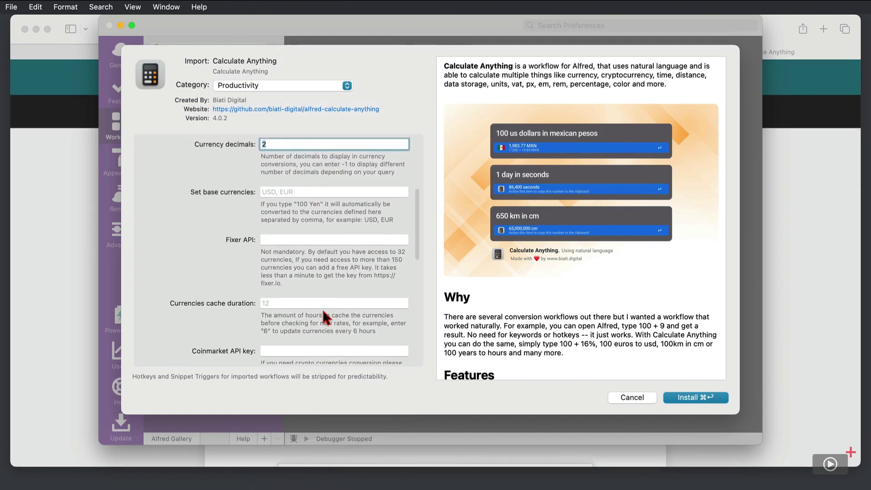
pyautogui.click(267, 193)
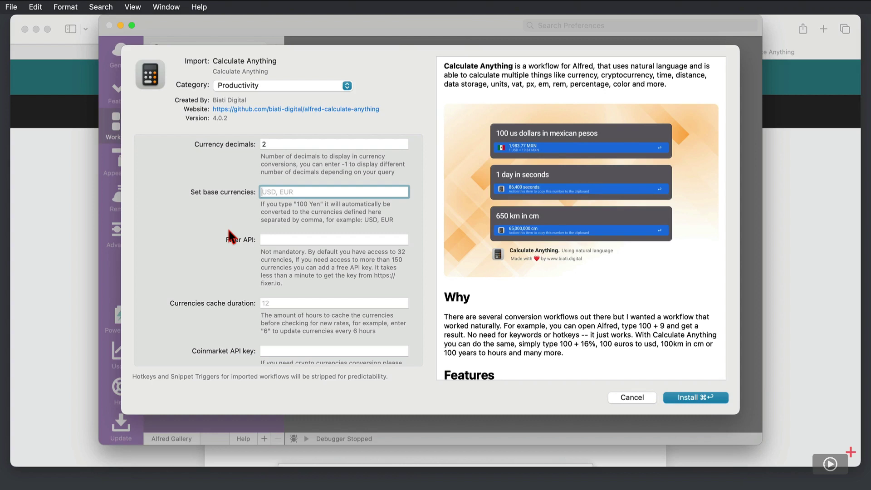
pyautogui.write('GBP')
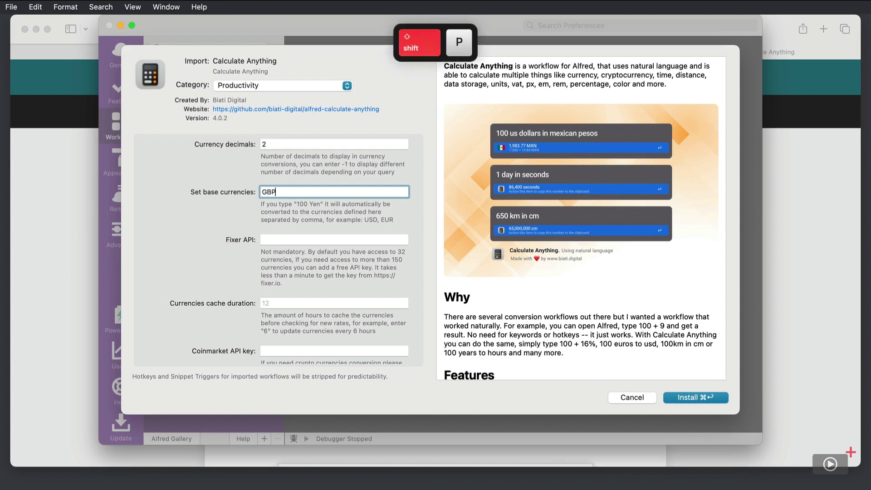
pyautogui.write(', EUR')
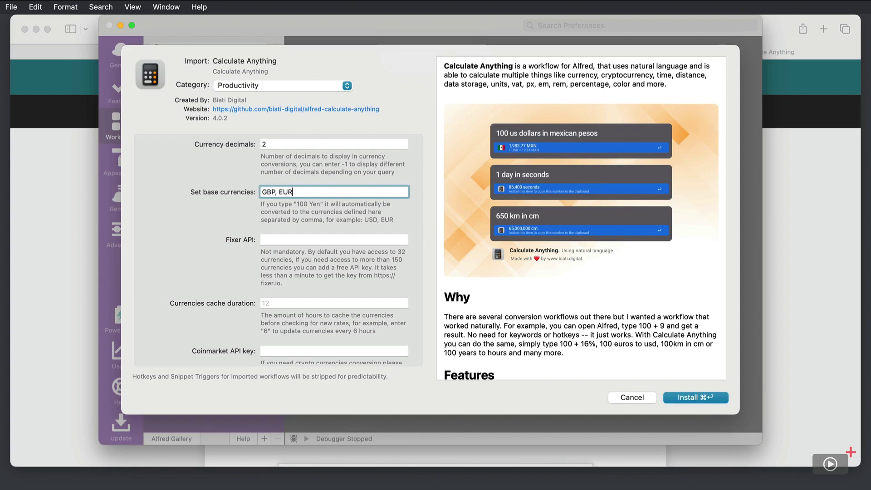
# Enter 20% as the default VAT percentage
pyautogui.scroll(-5, 319, 327)
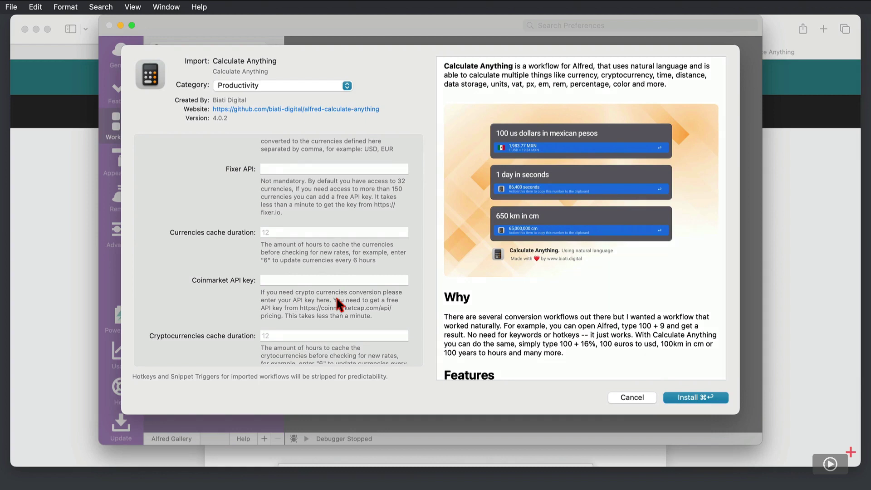
pyautogui.scroll(-8, 336, 299)
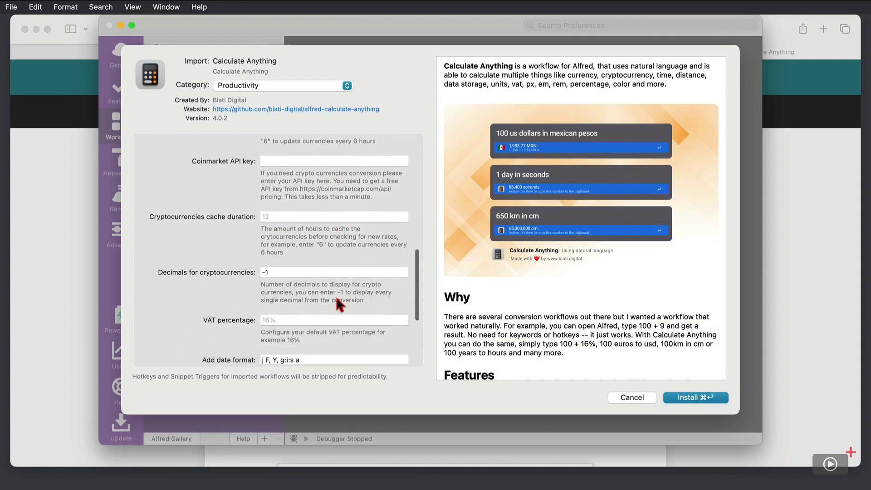
pyautogui.scroll(-2, 337, 298)
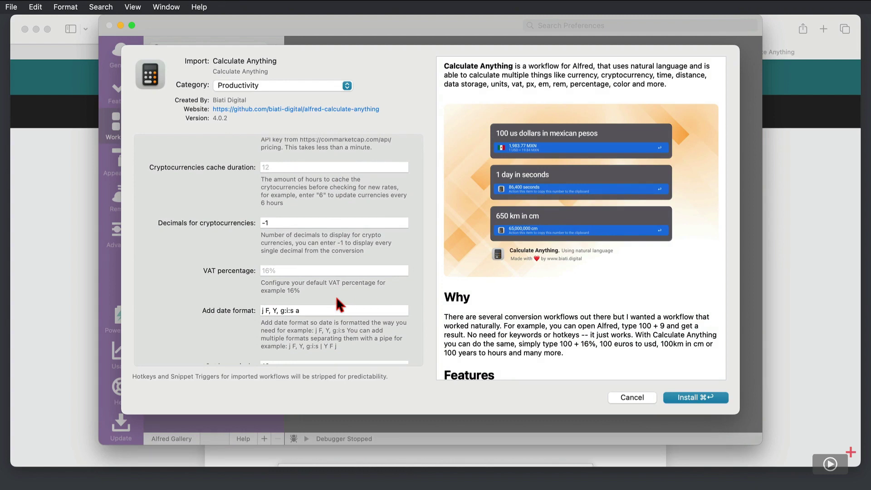
pyautogui.click(292, 271)
pyautogui.write('20%')
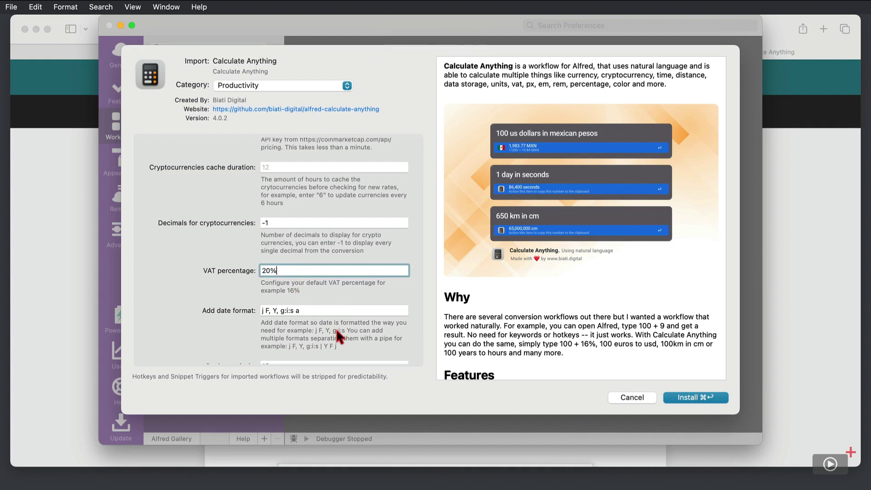
pyautogui.scroll(-5, 335, 325)
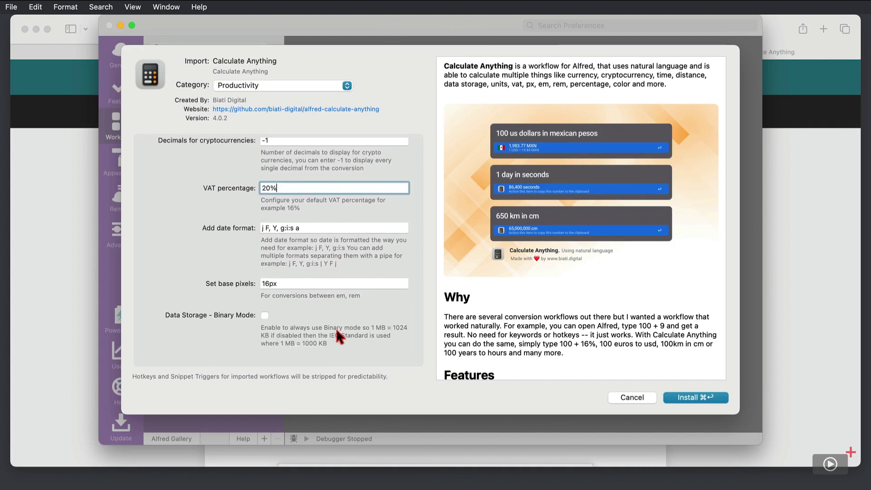
# Install the configured Calculate Anything workflow so it appears in the Workflows list
pyautogui.click(692, 398)
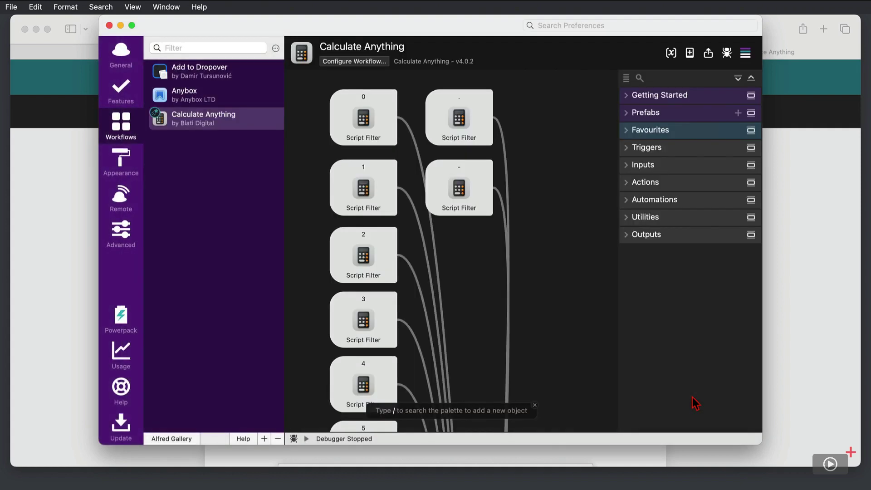